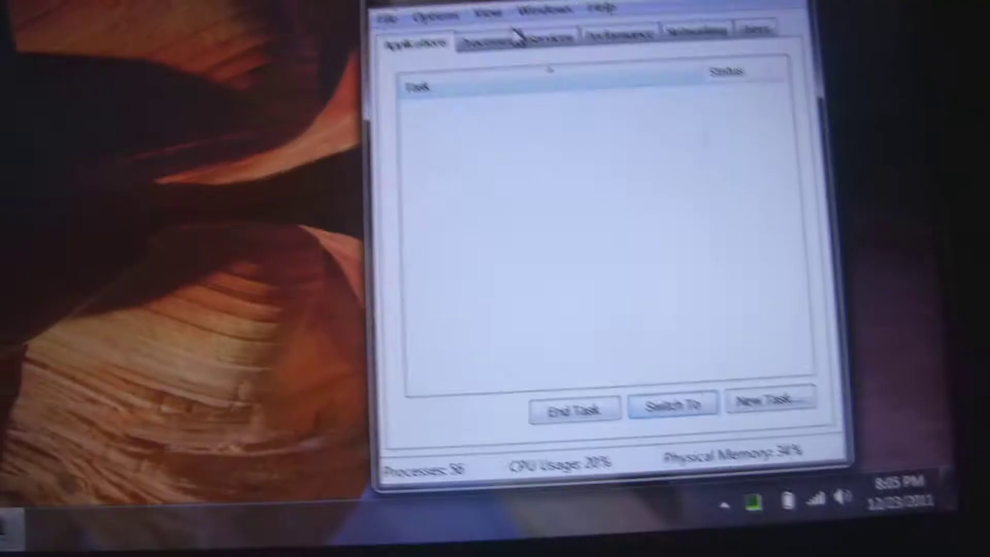
- Open Windows Task Manager on the Processes tab to list running processes
{"action": "left_click", "coordinate": [495, 60]}
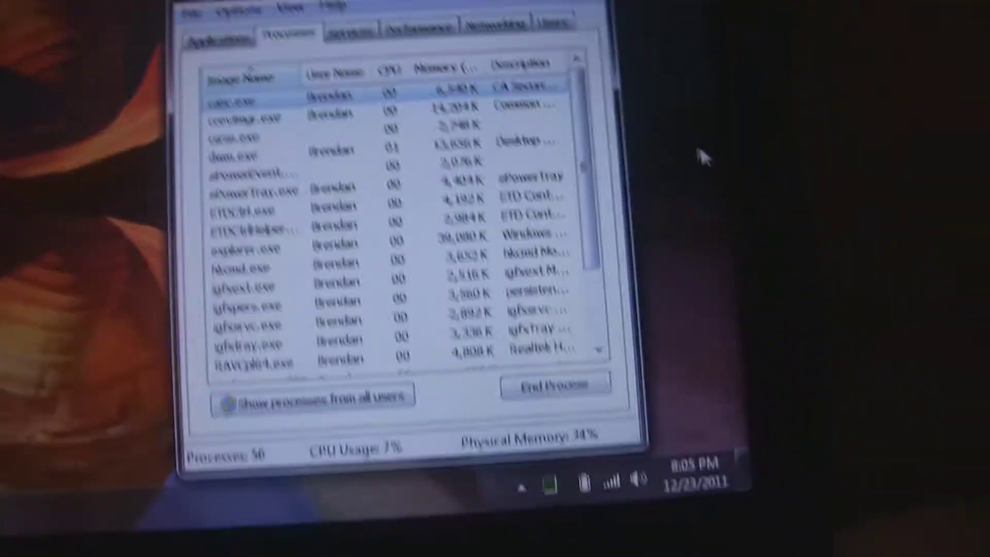